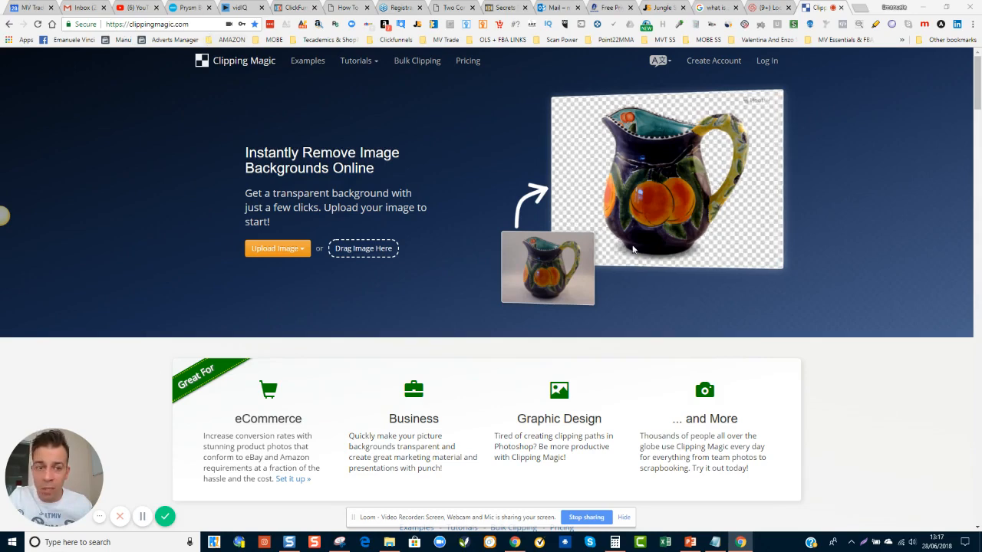
left_click(277, 250)
left_click(284, 268)
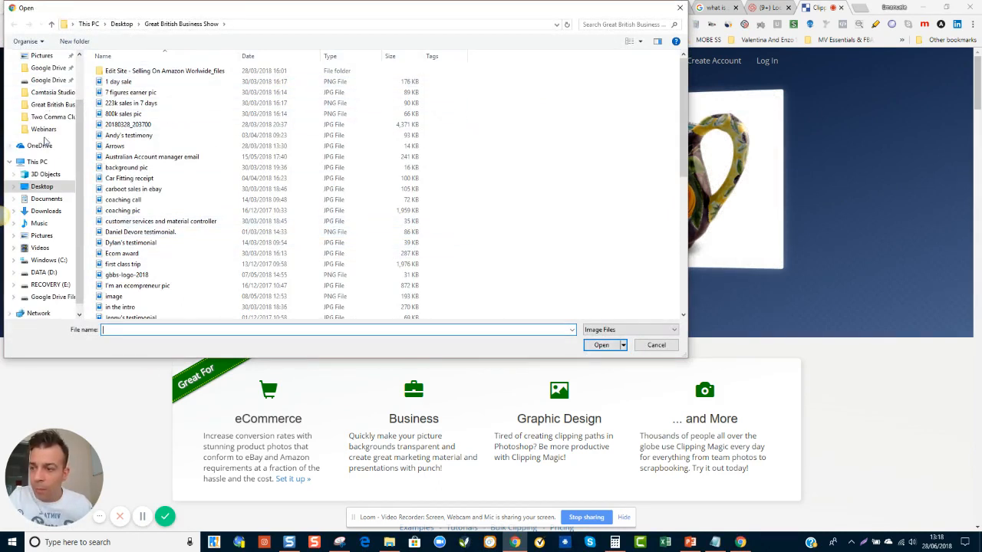
left_click(44, 213)
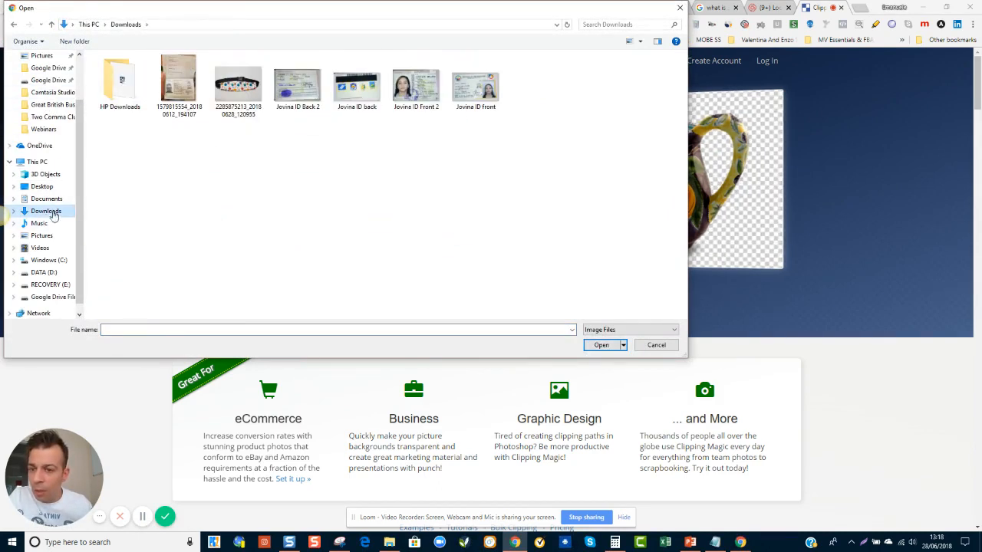
left_click(238, 84)
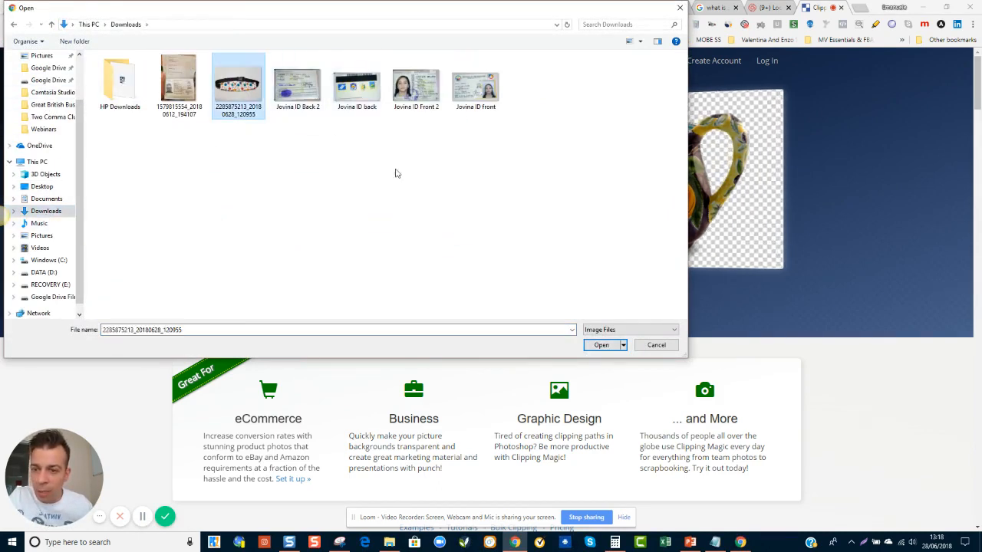
left_click(601, 345)
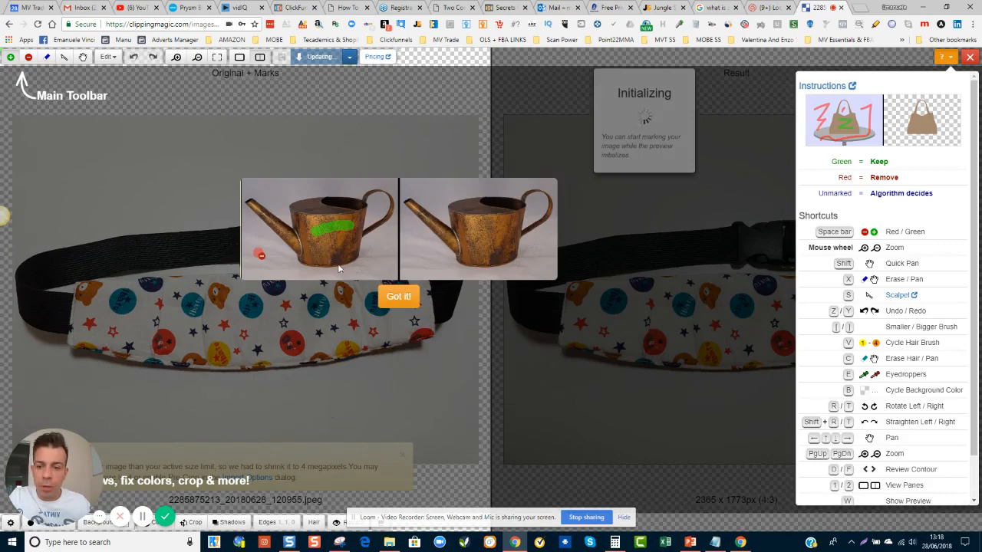
left_click(398, 298)
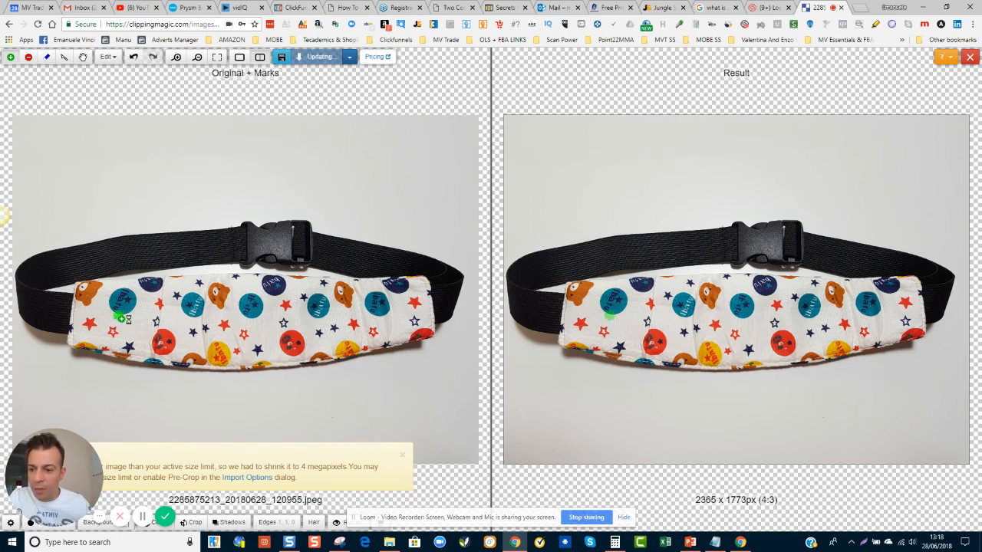
Step: Mark the strap and printed fabric as areas to keep, and the background above and below the belt for removal
mouse_move(119, 315)
left_mouse_down()
mouse_move(414, 322)
mouse_move(434, 316)
mouse_move(442, 294)
mouse_move(429, 280)
mouse_move(350, 254)
mouse_move(246, 244)
mouse_move(163, 244)
mouse_move(55, 269)
mouse_move(29, 288)
mouse_move(35, 309)
mouse_move(118, 318)
left_mouse_up()
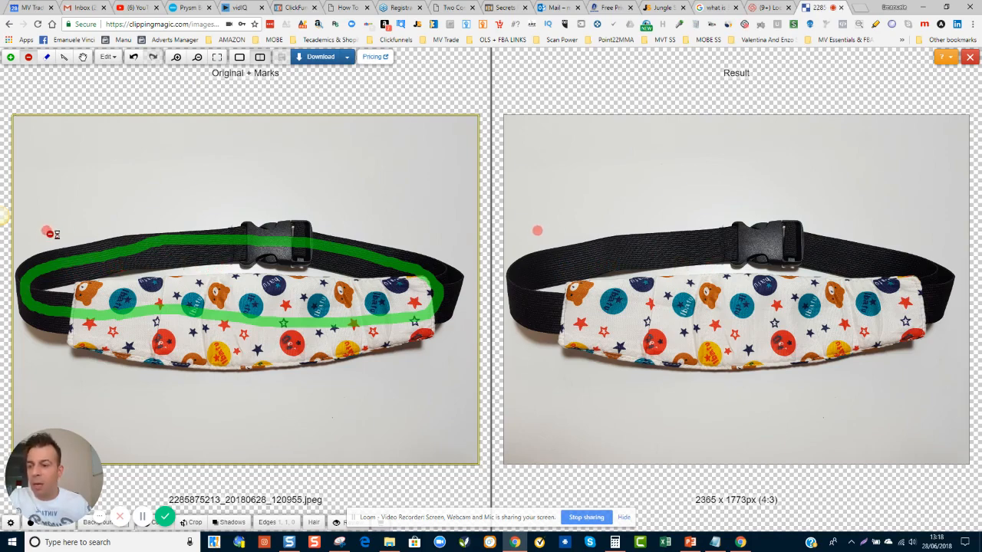
mouse_move(49, 234)
left_mouse_down()
mouse_move(182, 206)
mouse_move(311, 202)
mouse_move(359, 206)
mouse_move(468, 258)
left_mouse_up()
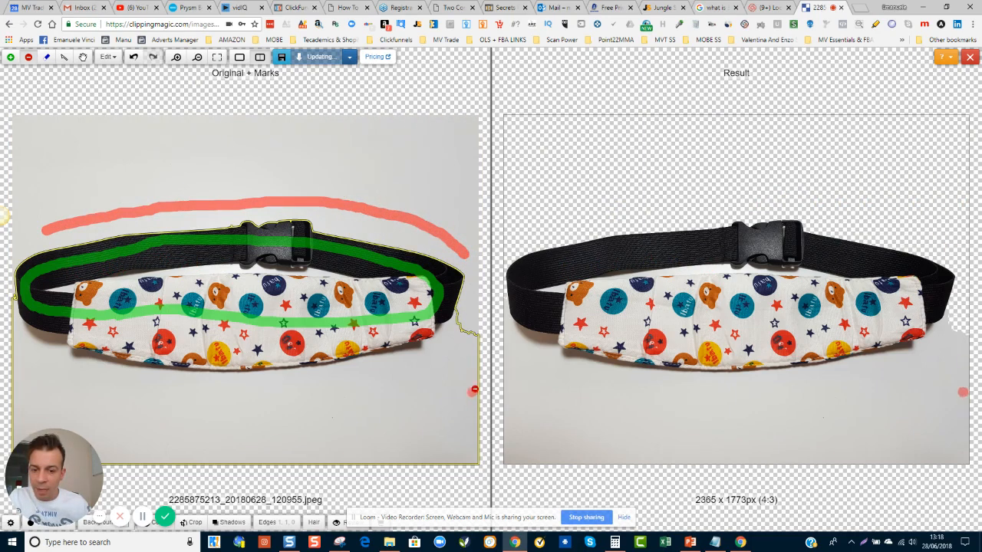
mouse_move(469, 359)
left_mouse_down()
mouse_move(408, 389)
mouse_move(186, 404)
mouse_move(99, 390)
mouse_move(19, 357)
left_mouse_up()
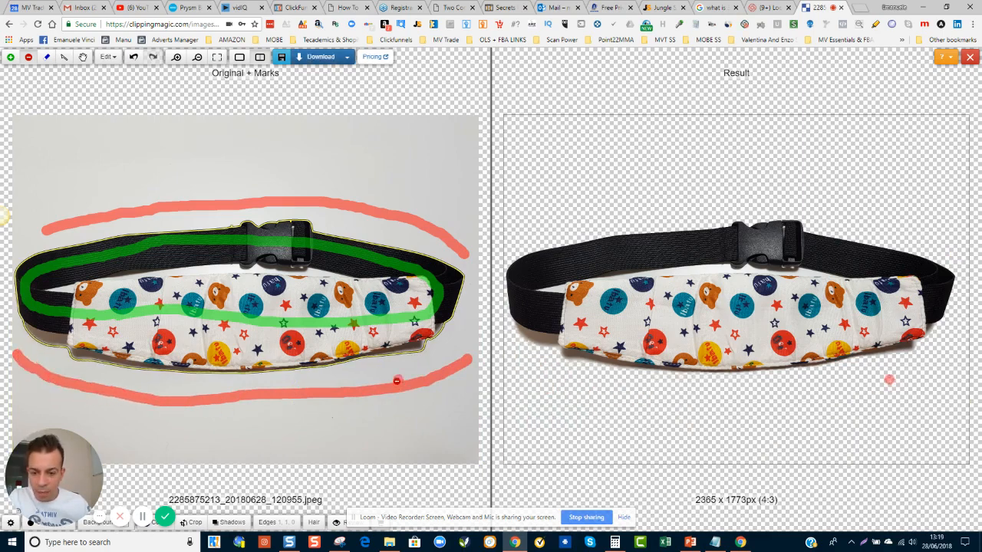
Step: Try extra removal marks over the shadow around the fabric's lower right corner and edge
left_click_drag(357, 376, 469, 340)
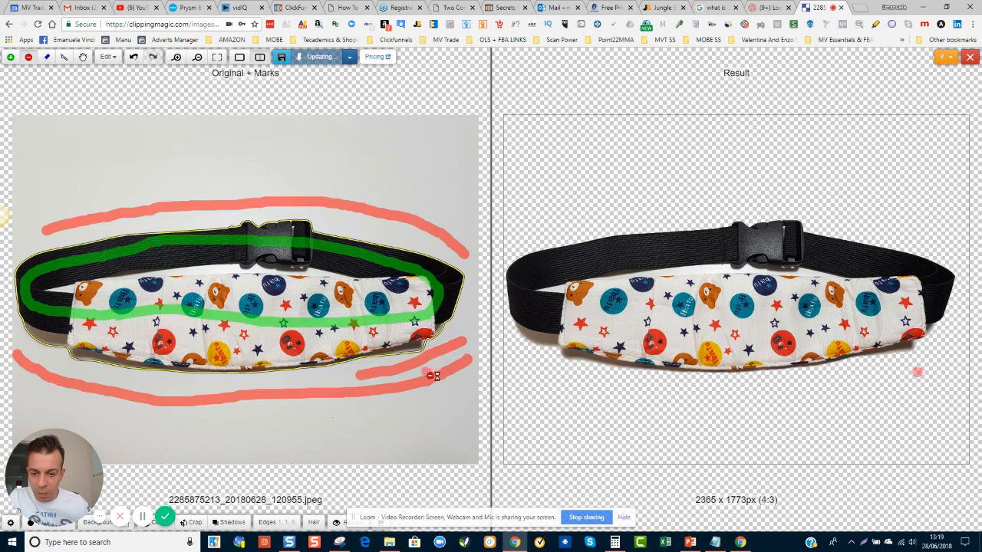
left_click(454, 335)
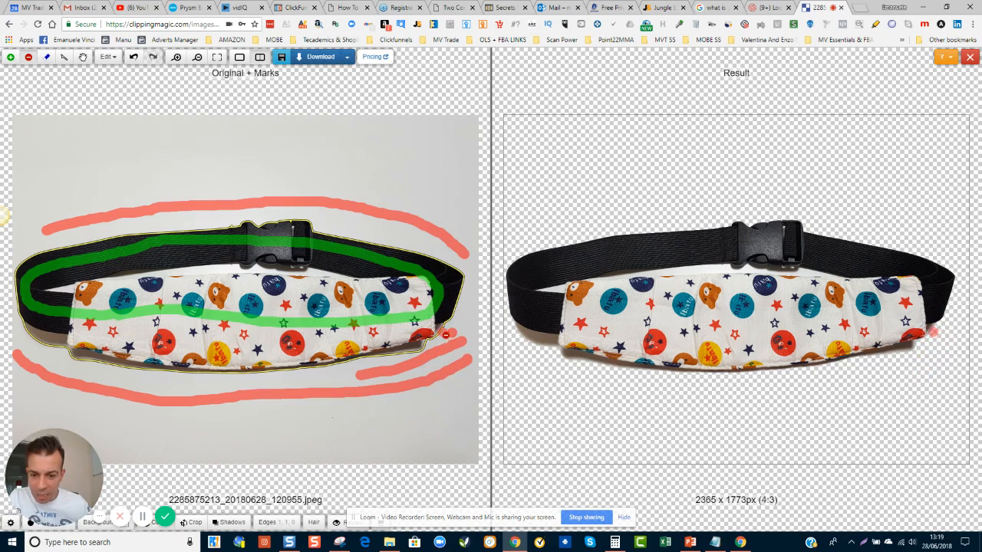
left_click(444, 332)
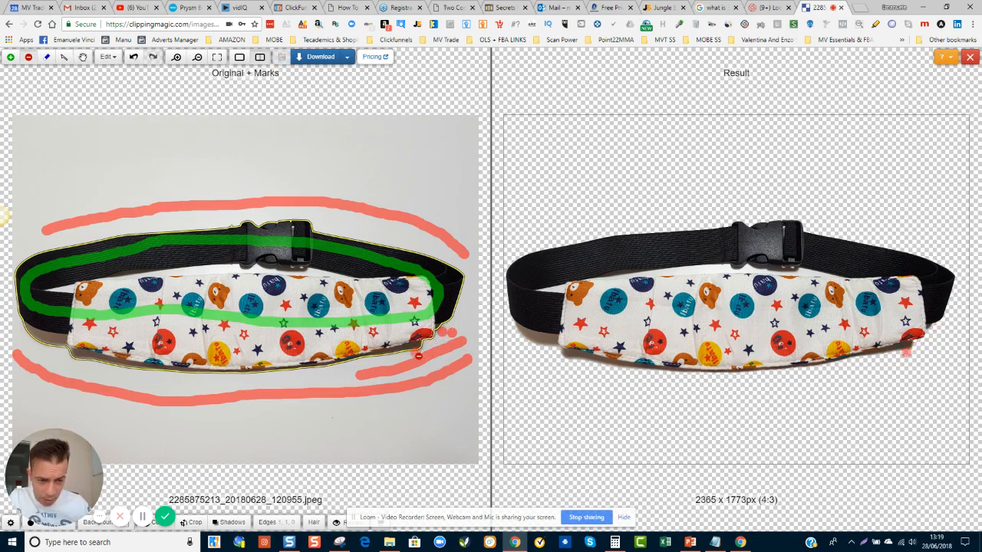
left_click_drag(424, 353, 305, 387)
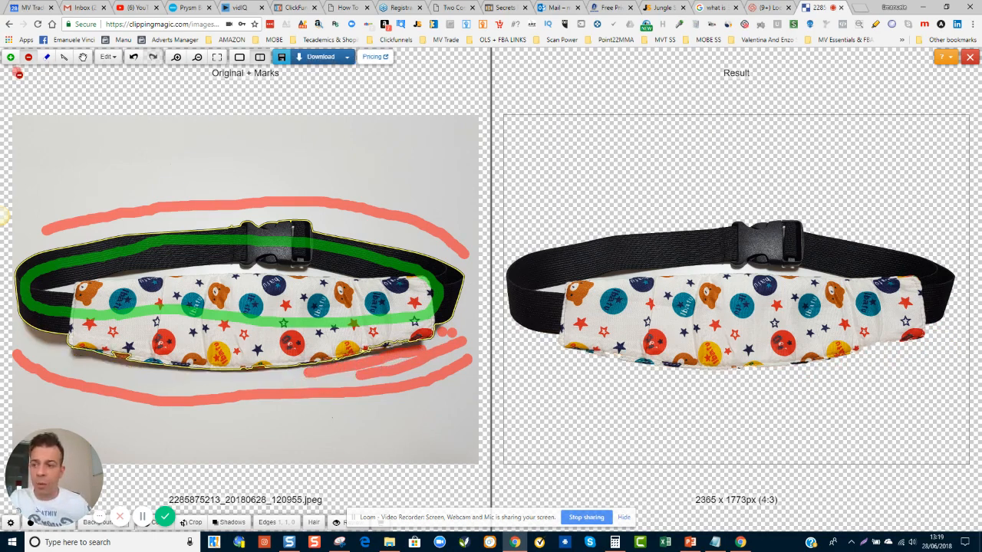
Step: Erase the extra removal marks around the fabric's lower right corner
left_click(46, 57)
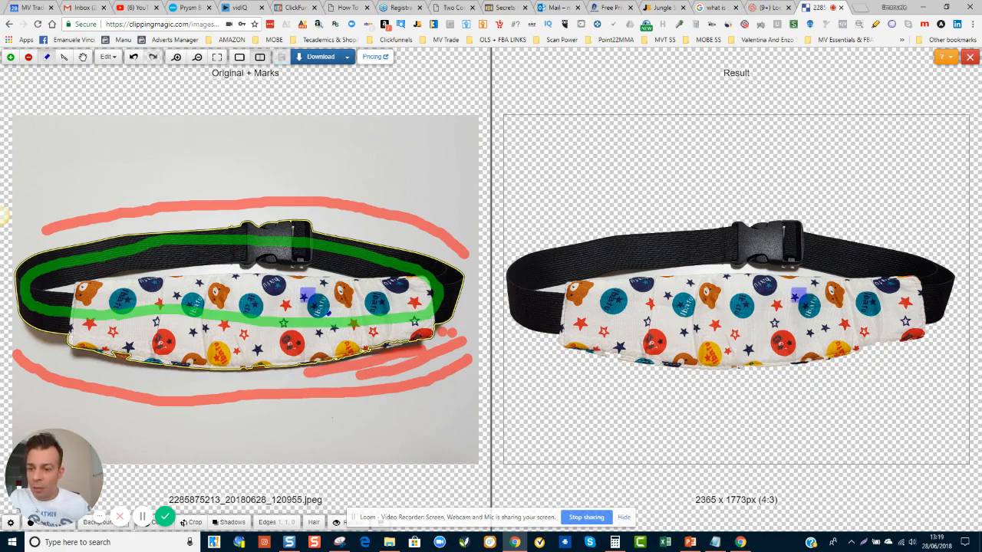
left_click_drag(314, 368, 458, 331)
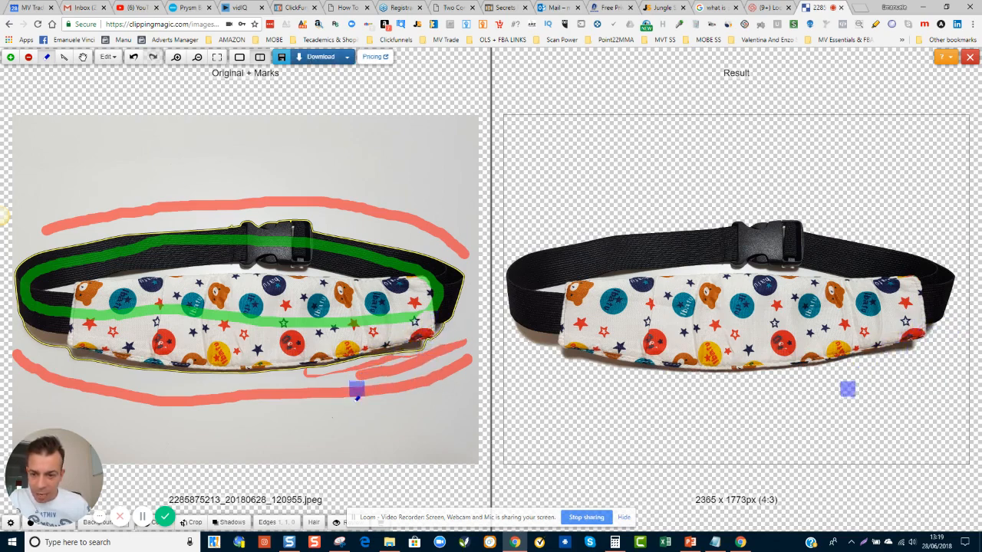
mouse_move(455, 346)
left_mouse_down()
mouse_move(306, 365)
mouse_move(316, 378)
mouse_move(436, 357)
mouse_move(361, 378)
mouse_move(443, 366)
mouse_move(467, 342)
left_mouse_up()
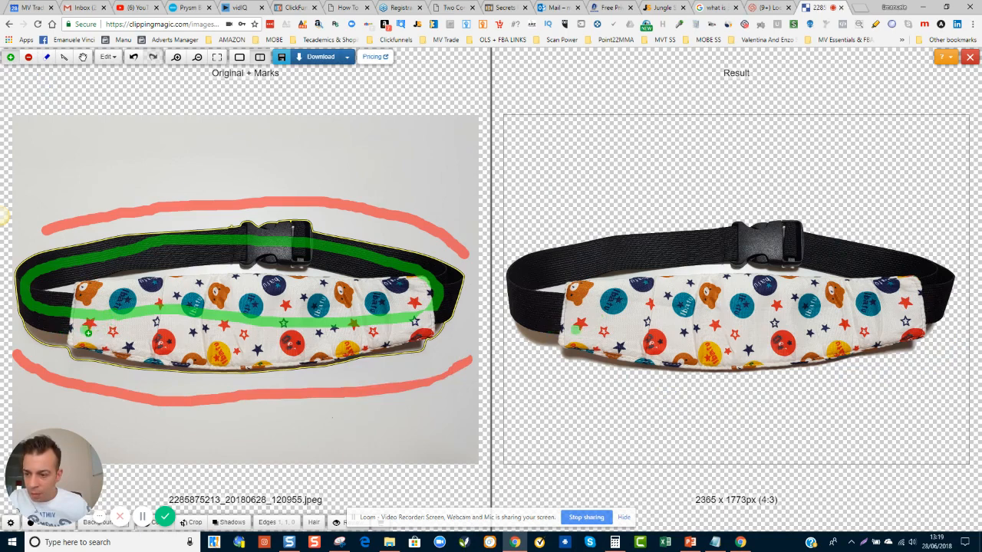
Step: Mark the lower part of the printed fabric to keep and the shadow strip along its bottom edge for removal
mouse_move(80, 325)
left_mouse_down()
mouse_move(263, 358)
mouse_move(419, 337)
mouse_move(431, 332)
mouse_move(416, 316)
mouse_move(440, 312)
left_mouse_up()
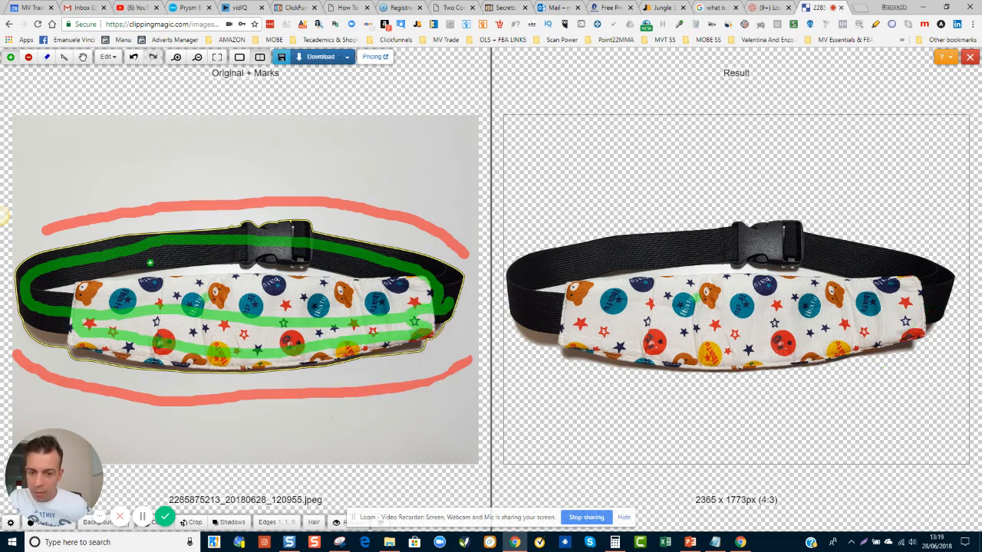
left_click(28, 57)
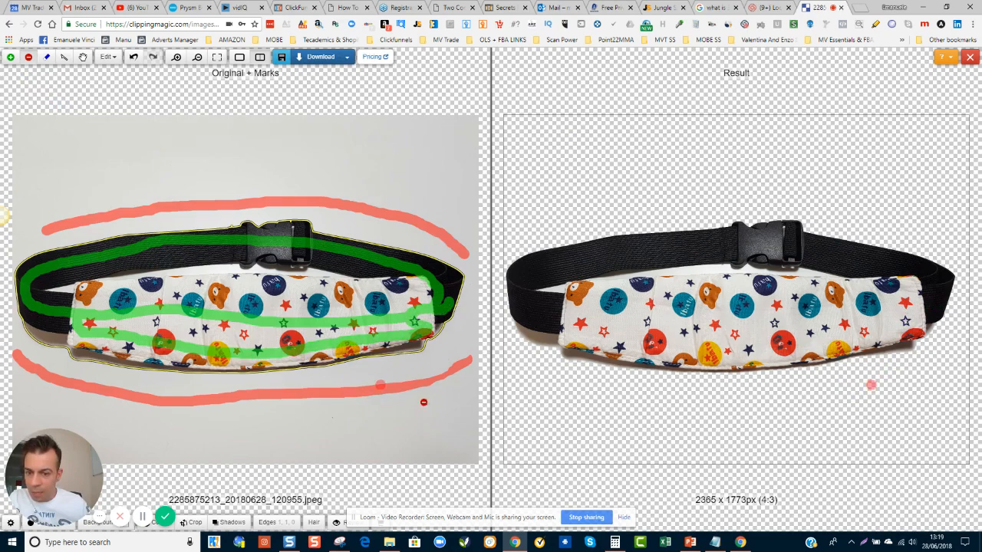
left_click(449, 339)
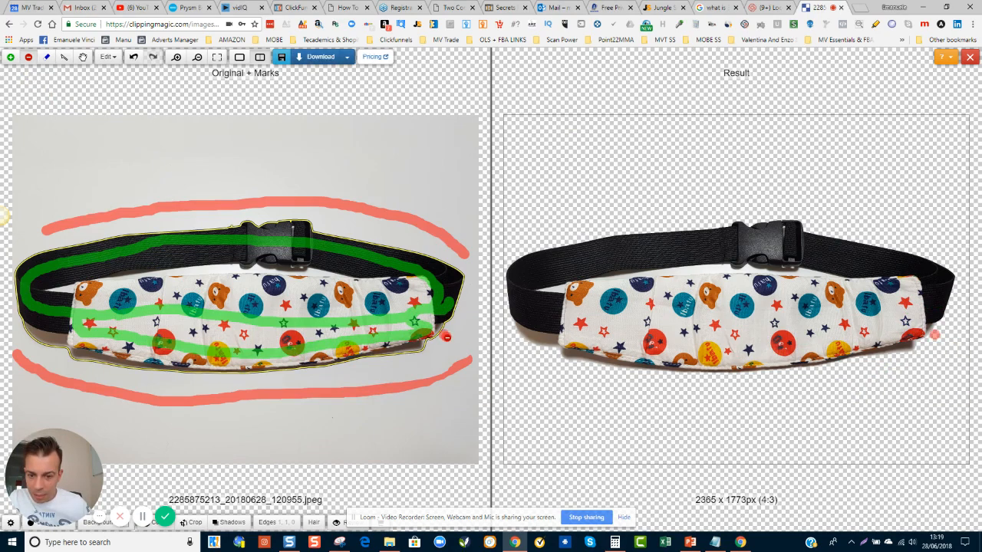
mouse_move(446, 336)
left_mouse_down()
mouse_move(447, 347)
mouse_move(313, 376)
mouse_move(220, 381)
mouse_move(23, 356)
left_mouse_up()
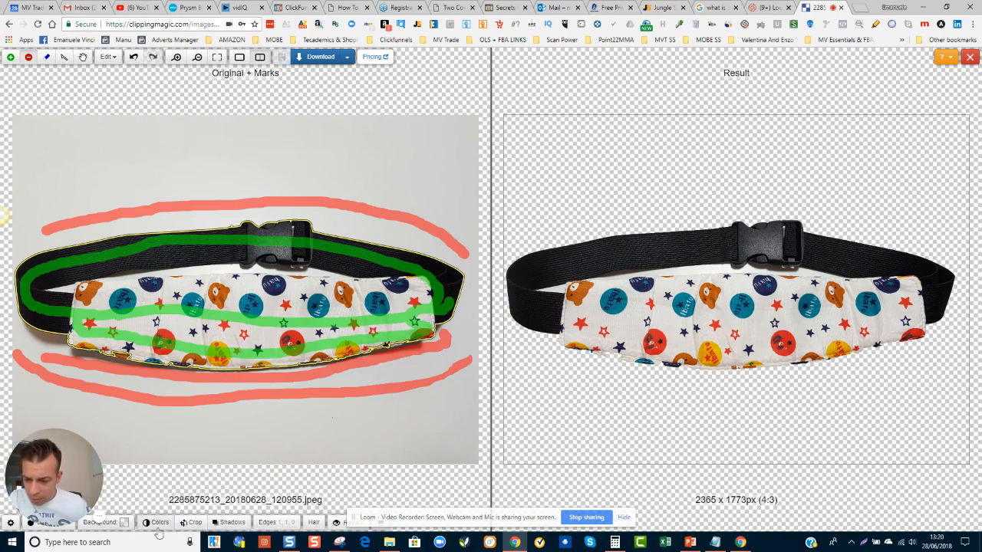
Step: Set the result's background color to white
left_click(100, 521)
left_click(151, 497)
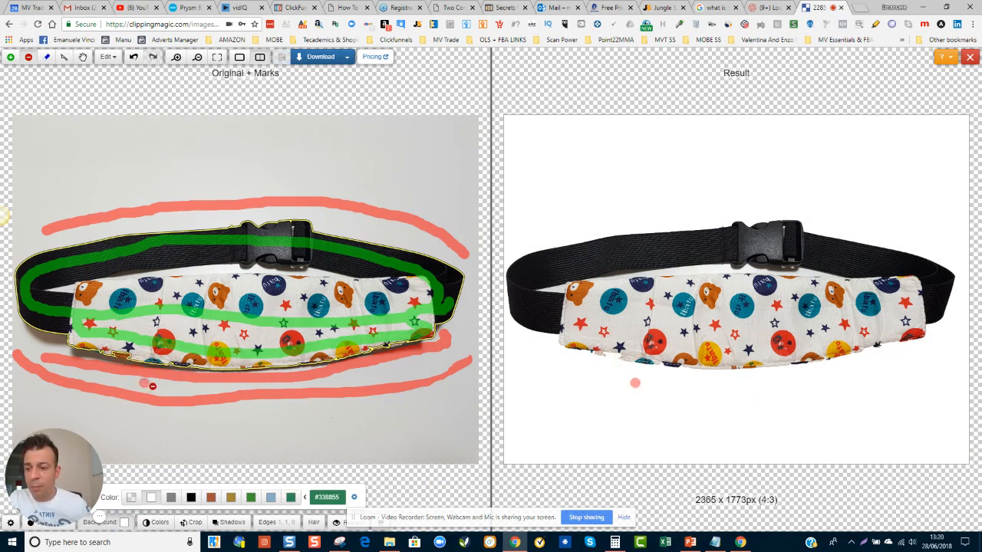
Step: Erase the inner removal stroke that runs directly beneath the fabric's bottom edge, including its end beside the lower right corner
left_click(46, 58)
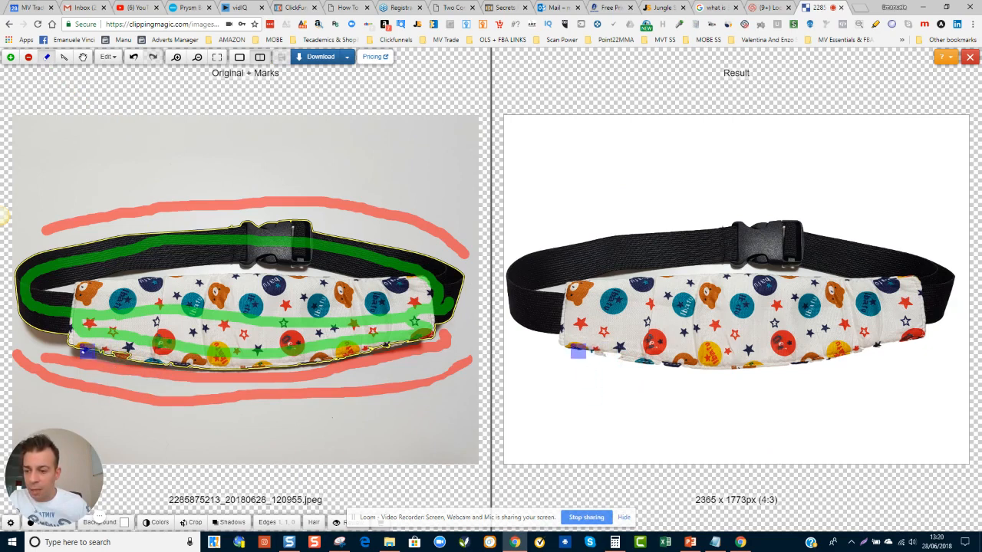
left_click_drag(132, 346, 152, 352)
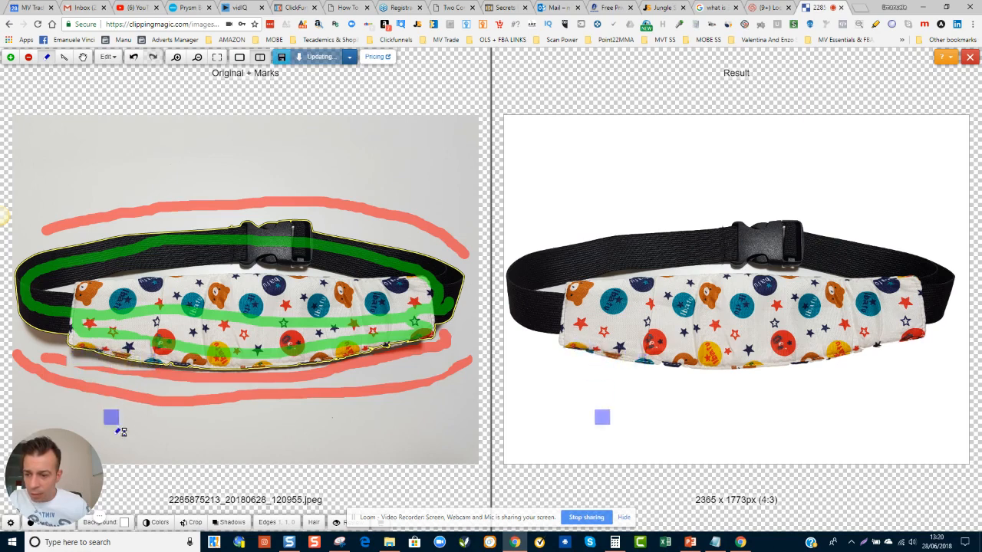
left_click(161, 380)
left_click_drag(162, 378, 222, 378)
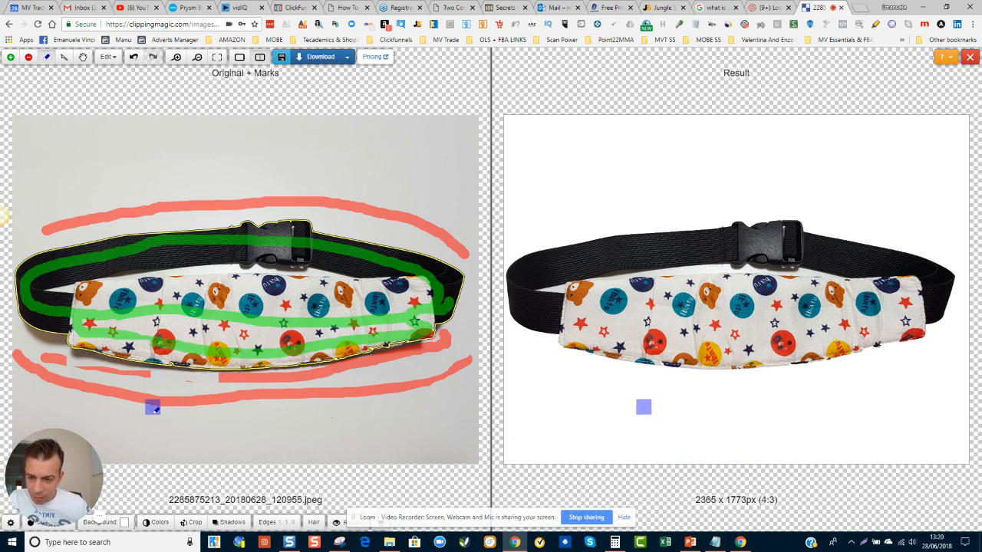
left_click_drag(324, 369, 375, 357)
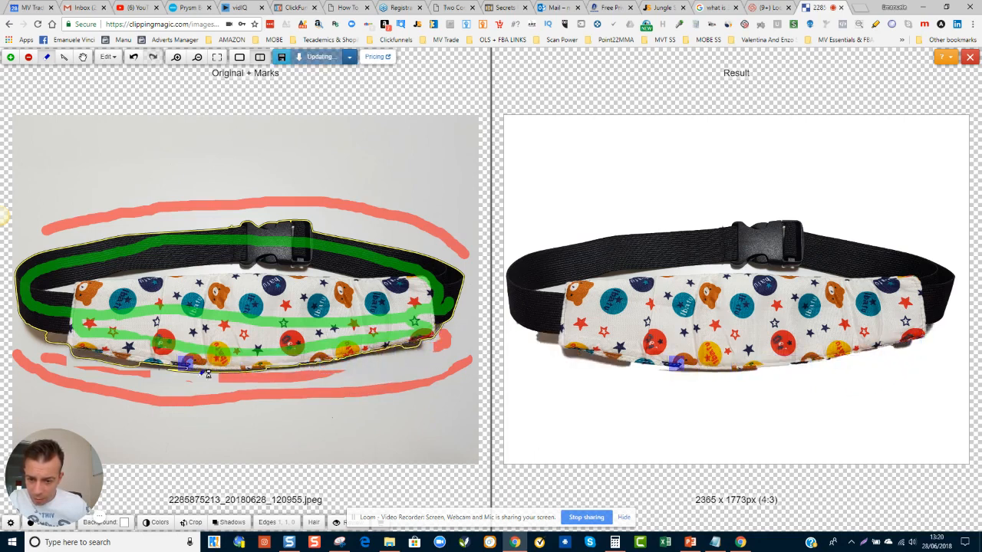
mouse_move(152, 373)
left_mouse_down()
mouse_move(47, 357)
mouse_move(344, 384)
mouse_move(183, 381)
mouse_move(301, 377)
left_mouse_up()
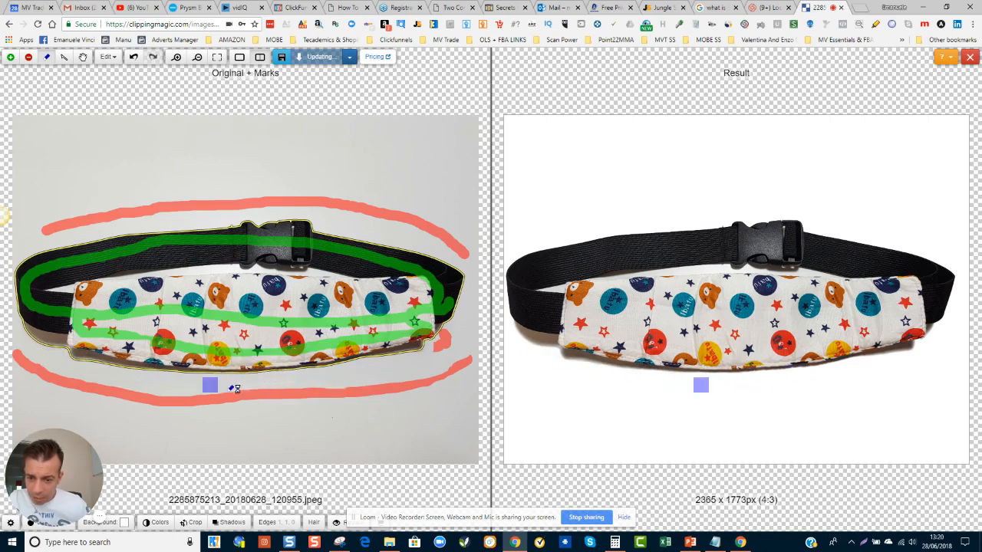
left_click_drag(438, 345, 460, 338)
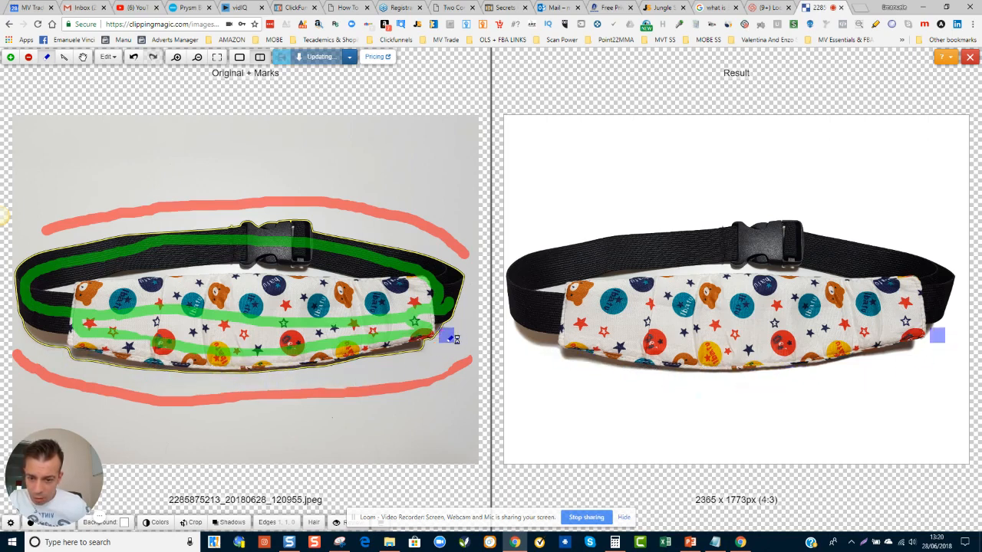
Step: Place two small removal marks by the fabric's lower right corner, and erase the lower one
left_click(28, 58)
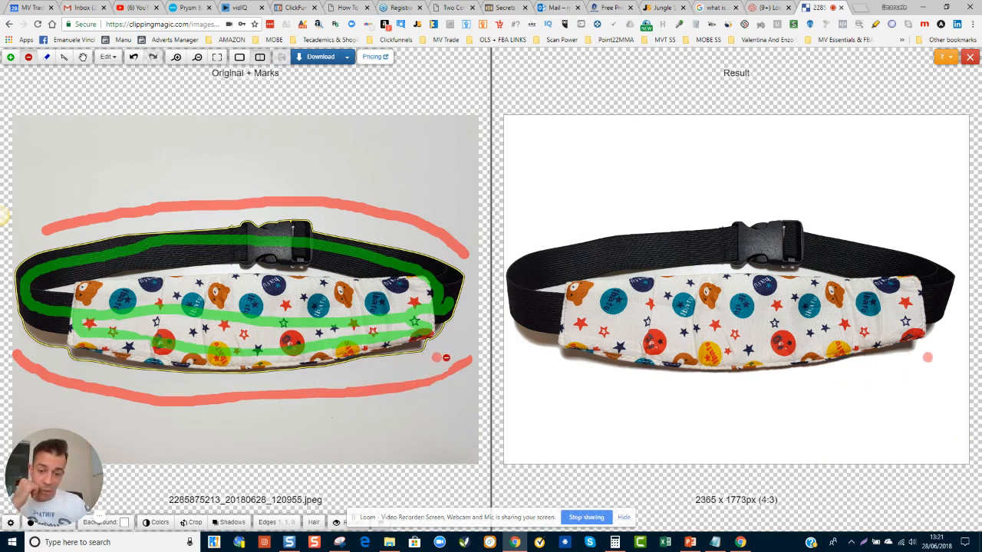
left_click(443, 331)
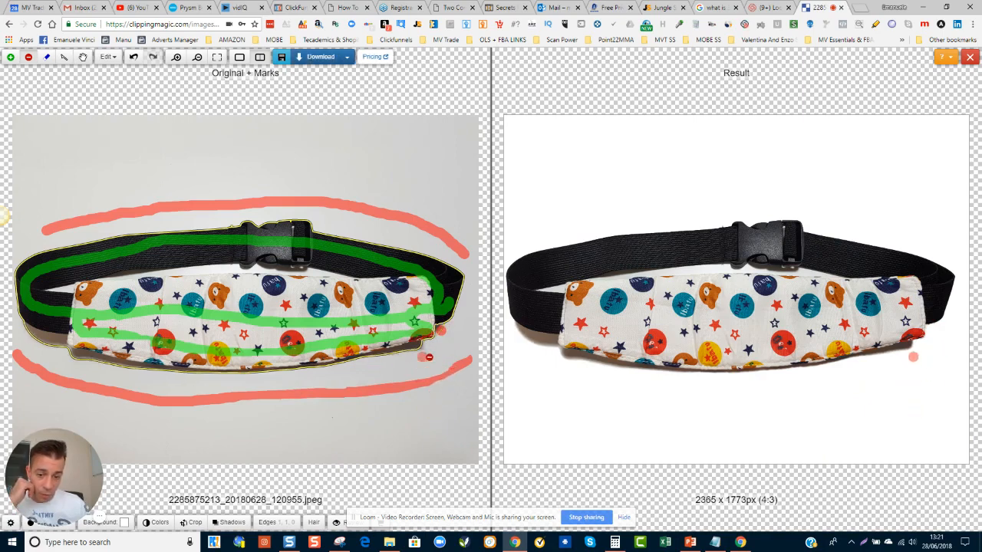
left_click(419, 351)
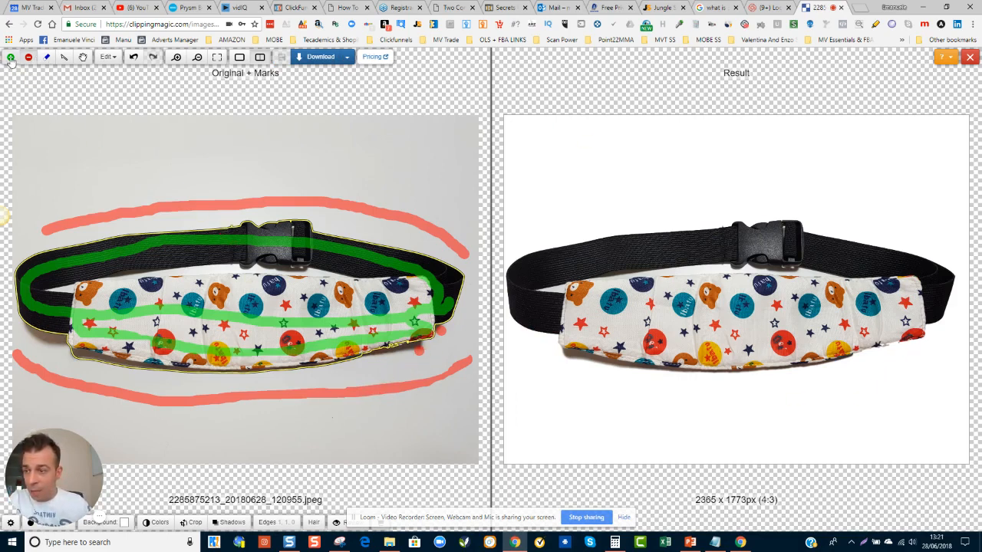
left_click(47, 56)
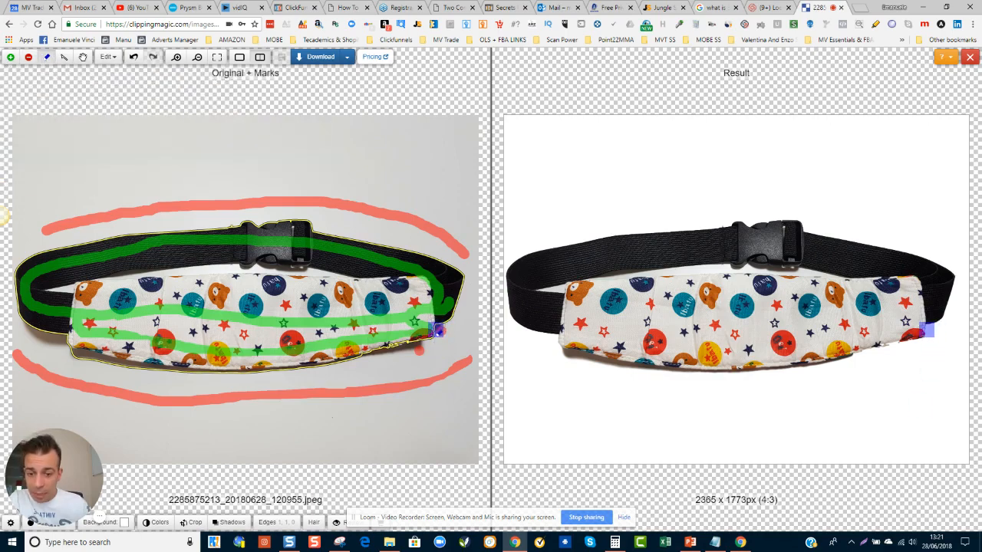
left_click(441, 331)
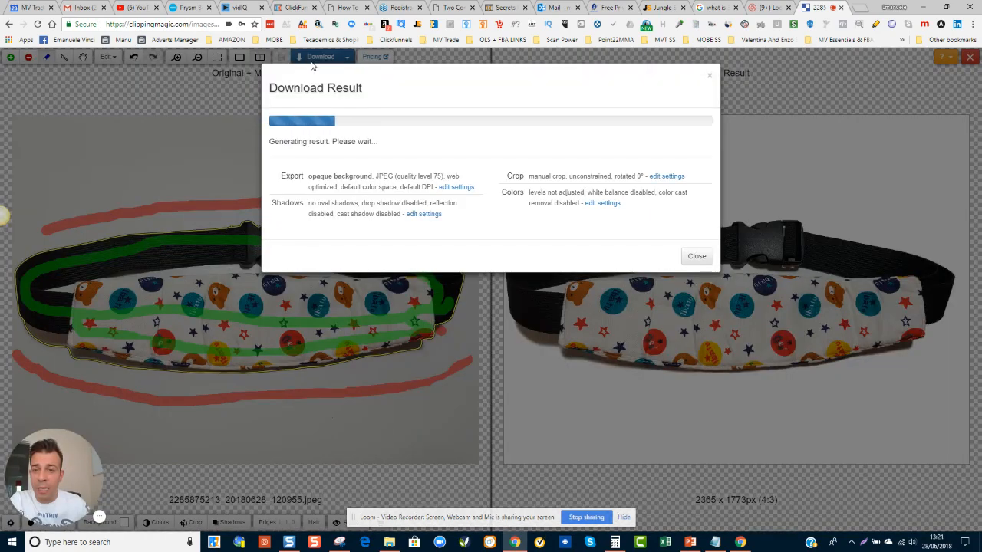
Step: Reopen the belt photo from the account's saved images and generate its clipped result for download
left_click(313, 60)
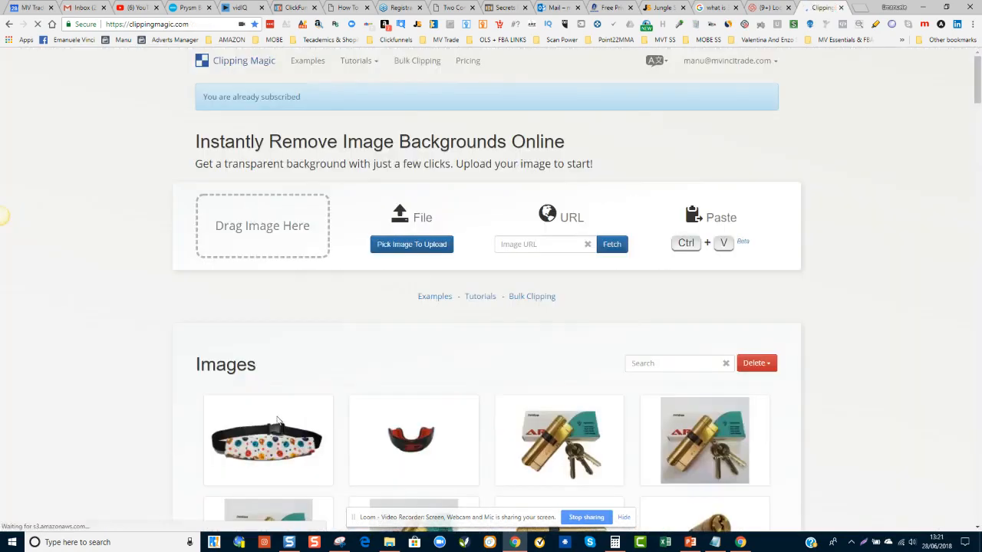
left_click(266, 441)
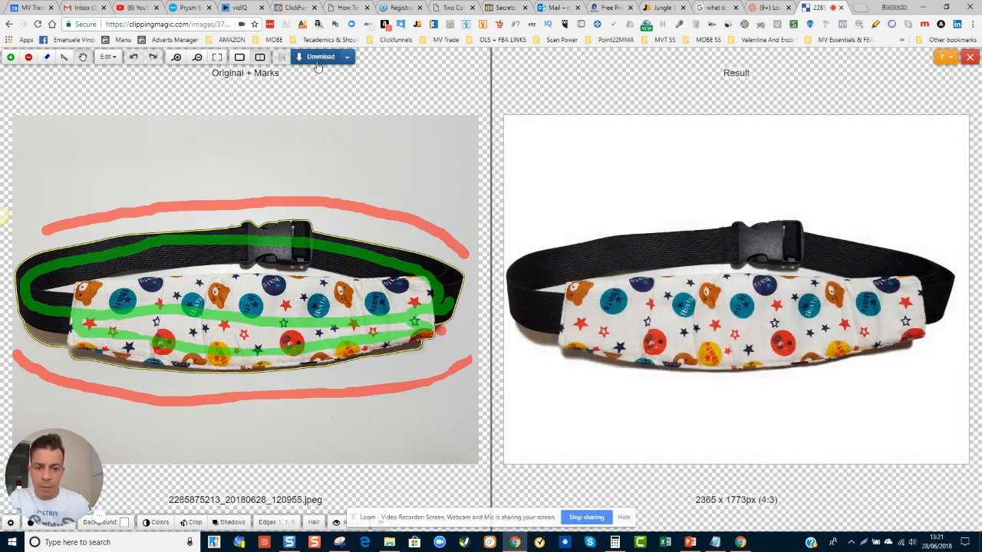
left_click(315, 59)
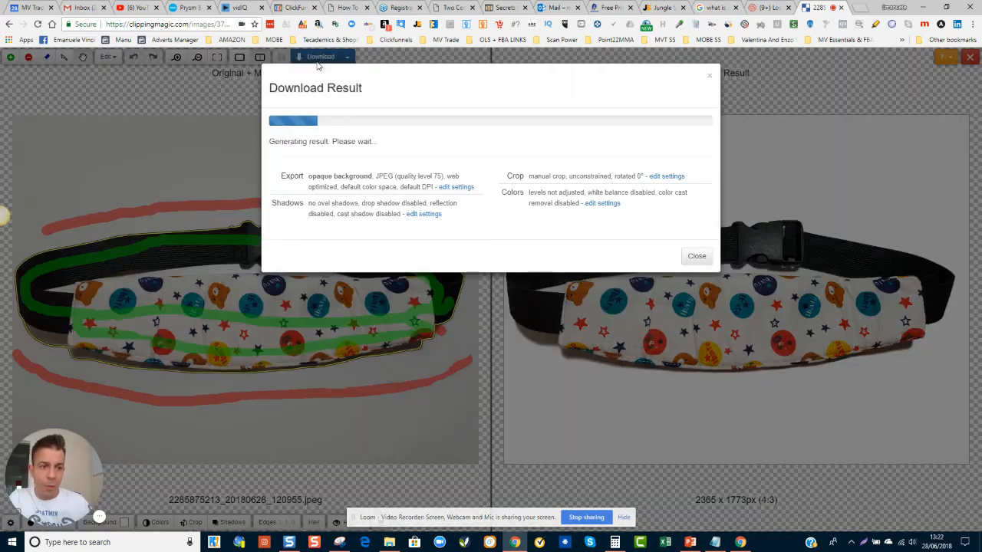
Step: Save the clipped JPEG image to the Desktop as "Baby Headband Support for Amazon."
left_click(361, 139)
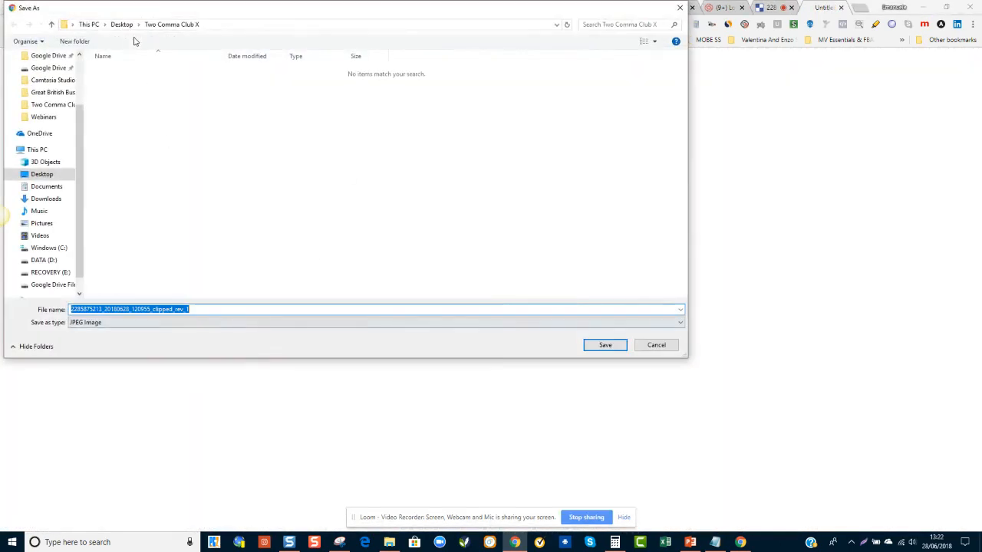
left_click(121, 23)
left_click(192, 309)
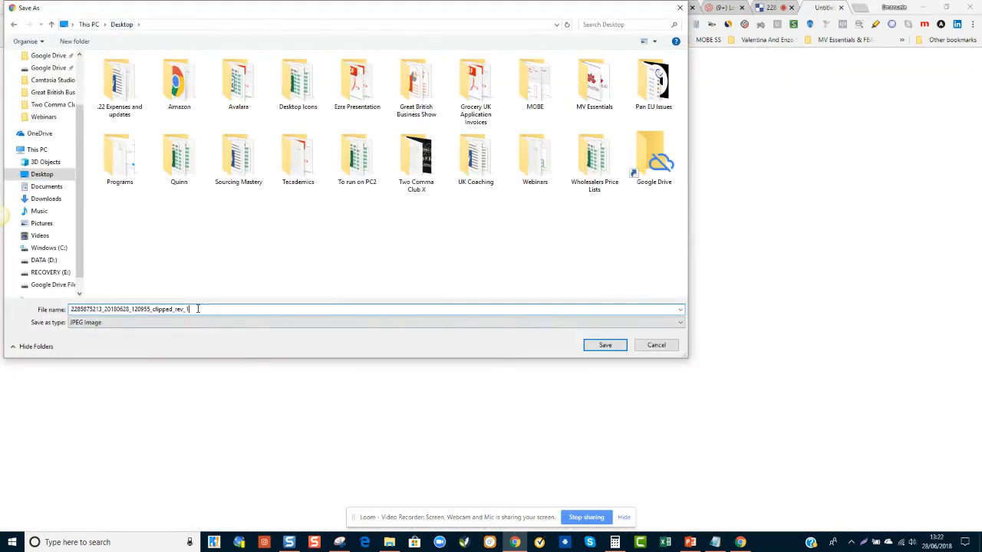
double_click(96, 309)
type("Baby Headband Support for Amazon.")
left_click(605, 345)
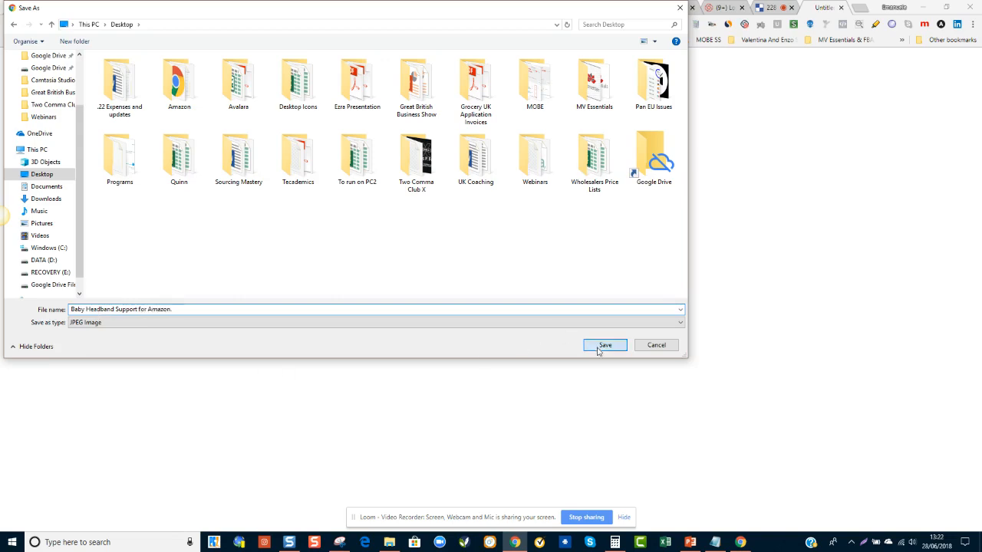